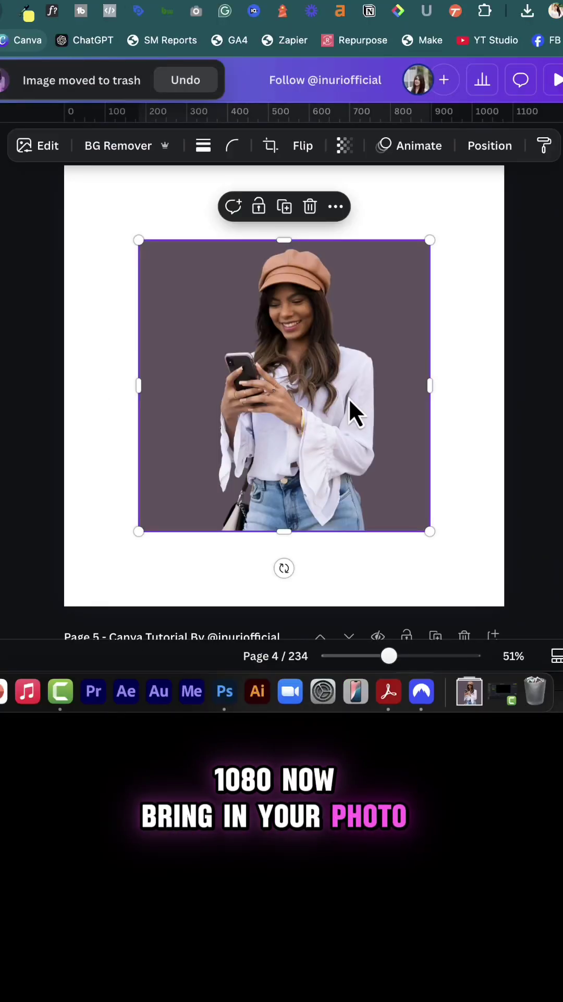
Make the woman's photo the page background, then duplicate that page.
right_click(352, 412)
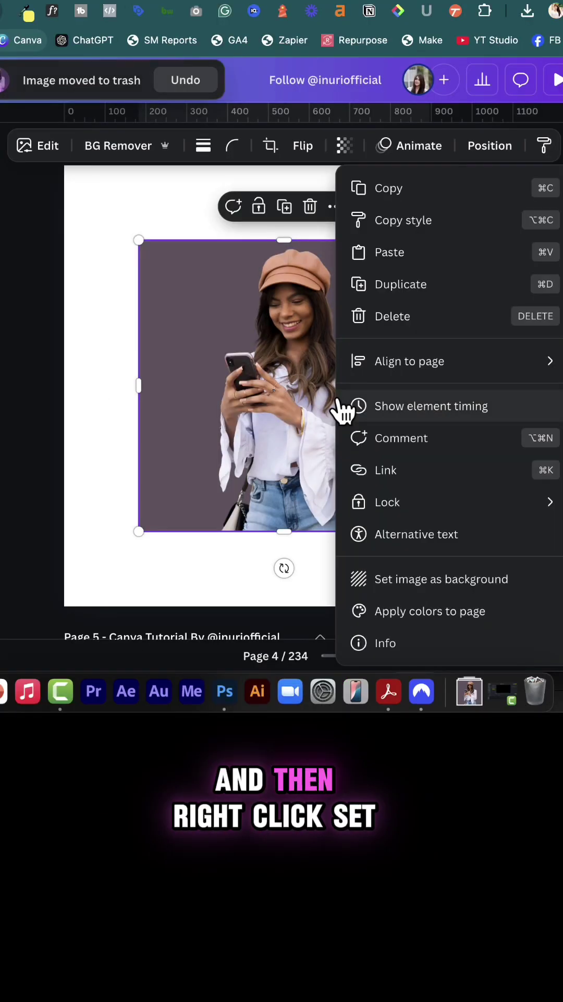
left_click(414, 588)
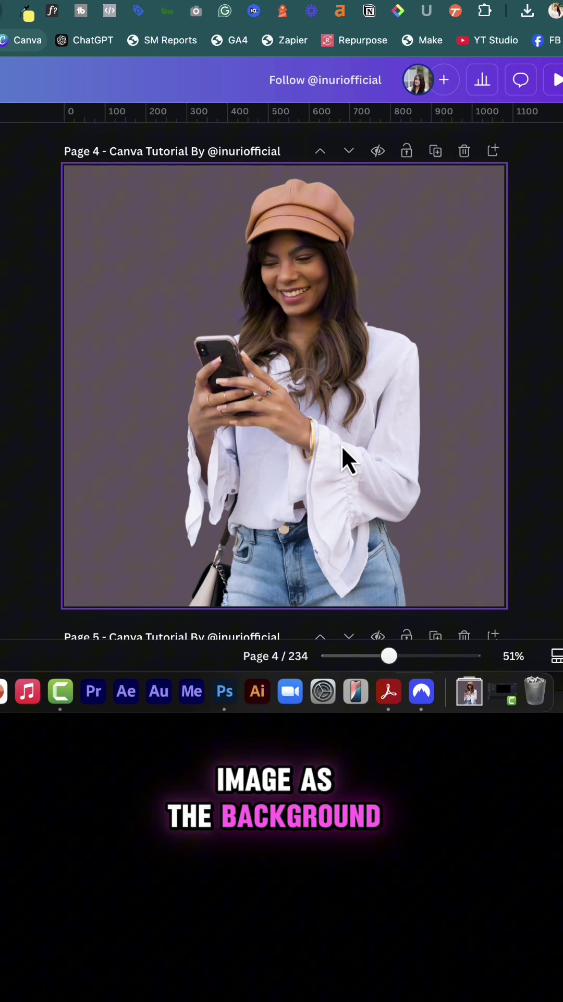
left_click(439, 153)
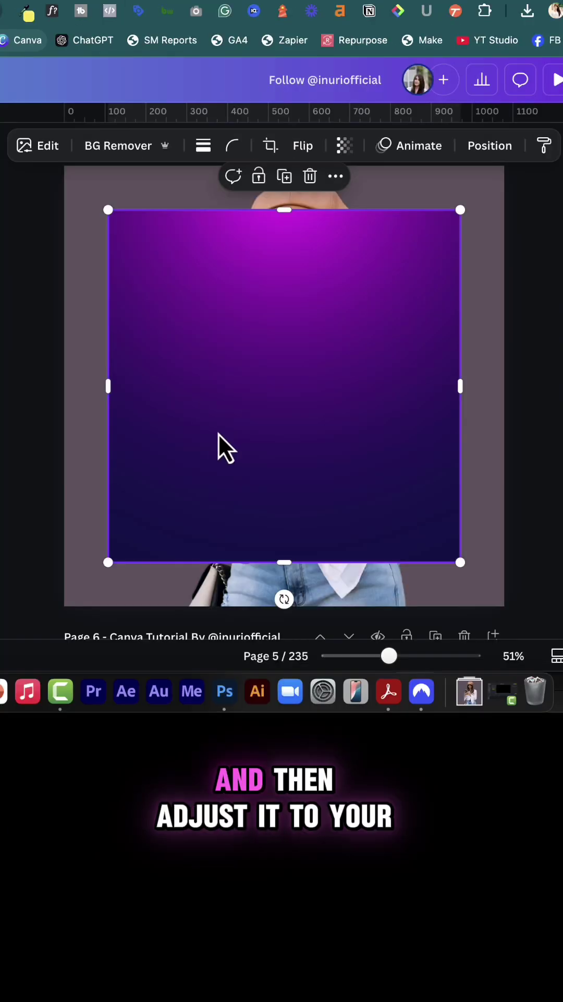
Stretch the purple gradient over the whole page, flip it bright-side down, and set transparency to 42.
left_click_drag(217, 446, 172, 475)
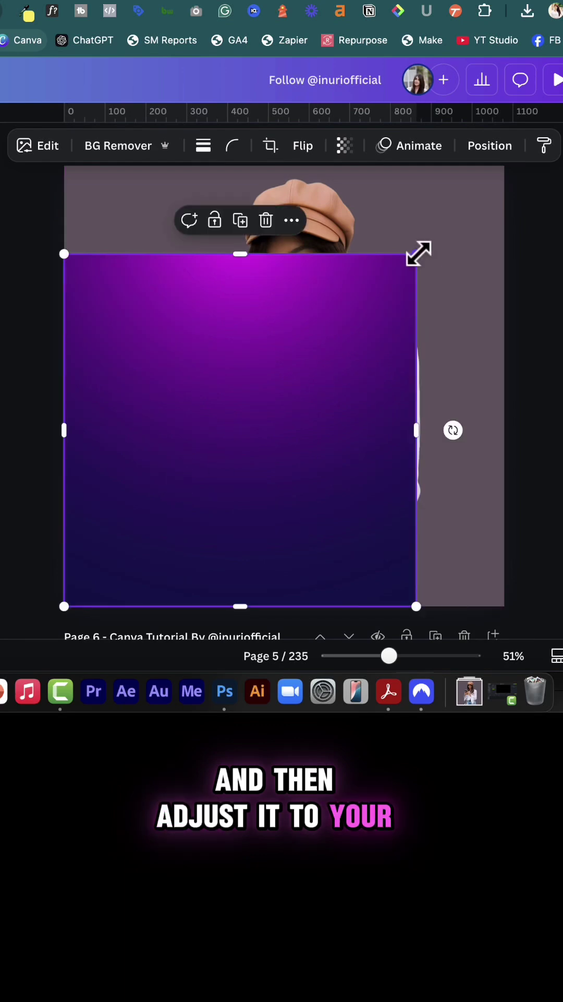
left_click_drag(418, 253, 507, 178)
left_click_drag(280, 626, 204, 415)
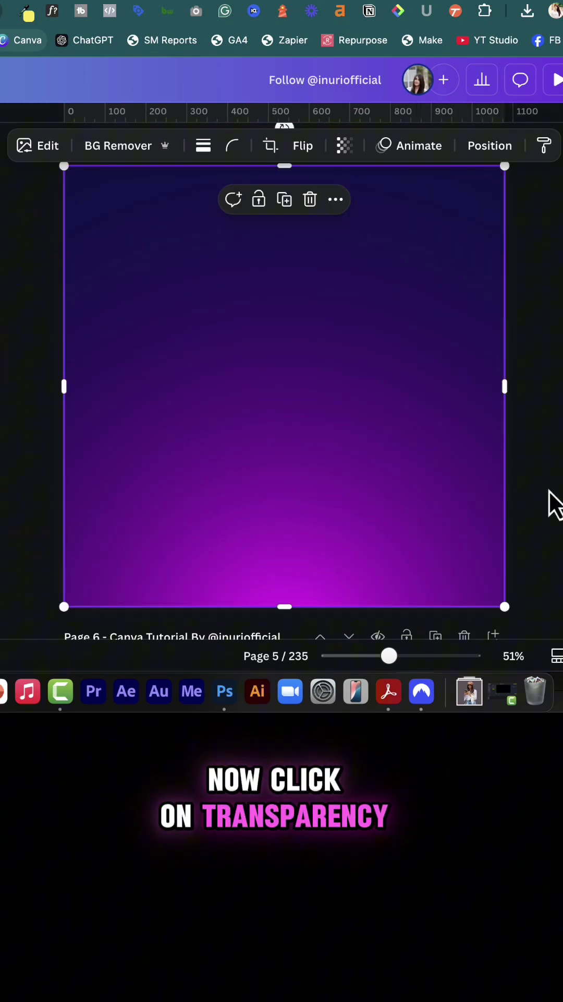
left_click(556, 503)
left_click(345, 145)
mouse_move(368, 217)
left_mouse_down()
mouse_move(293, 217)
mouse_move(313, 211)
left_mouse_up()
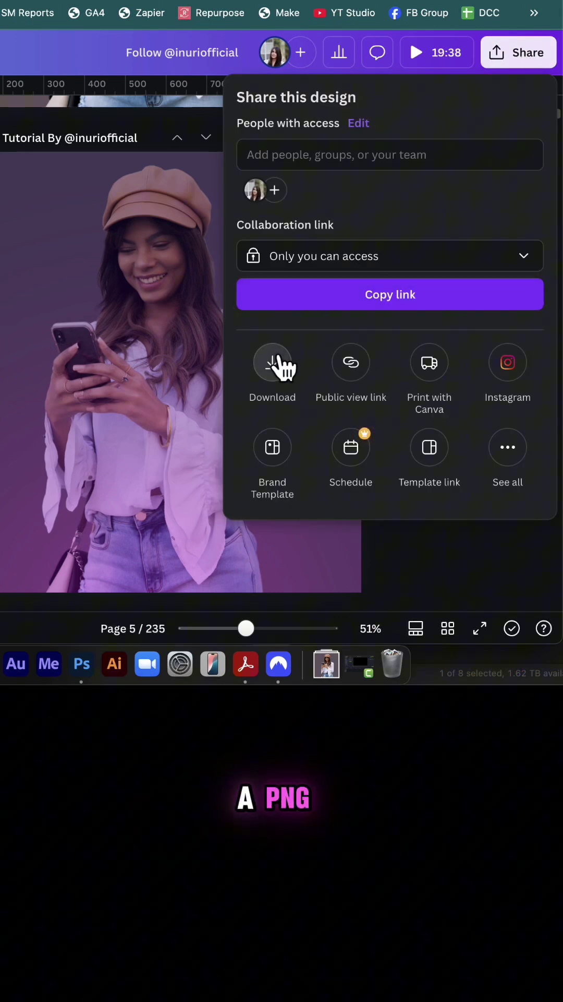
Export the tinted design and drop the image onto the page, enlarged to fill it.
left_click(273, 362)
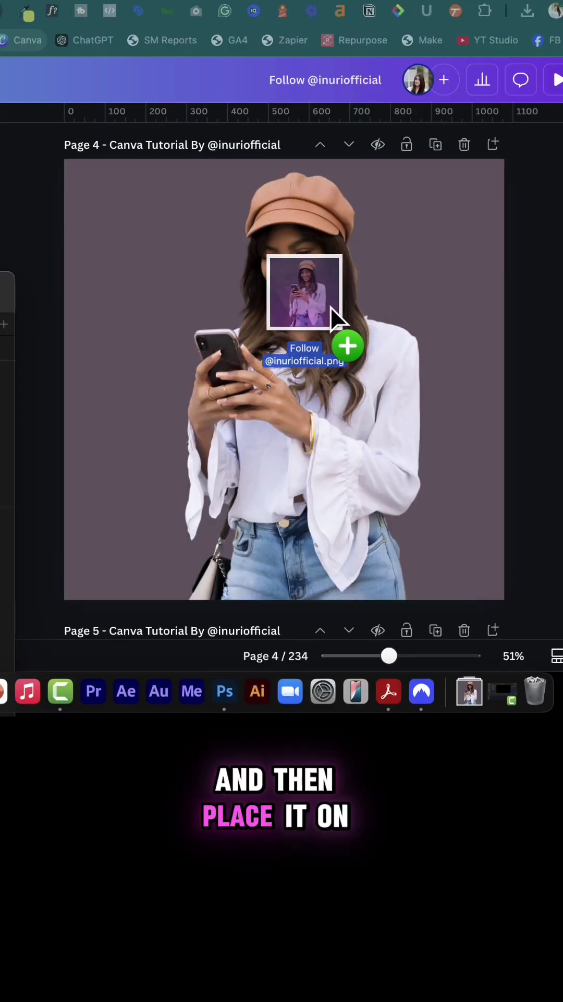
left_click_drag(322, 291, 331, 308)
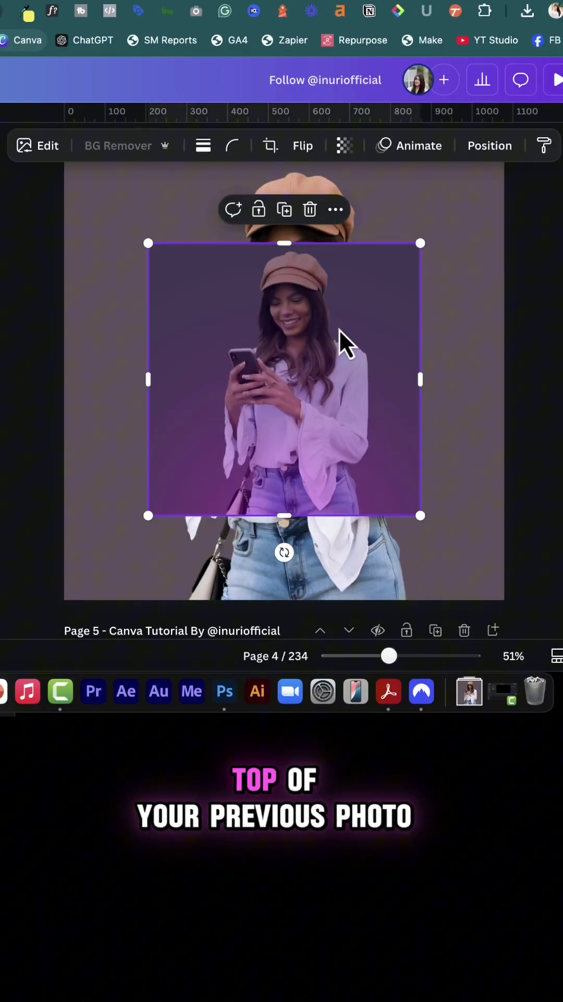
left_click_drag(146, 516, 58, 597)
left_click_drag(421, 244, 519, 167)
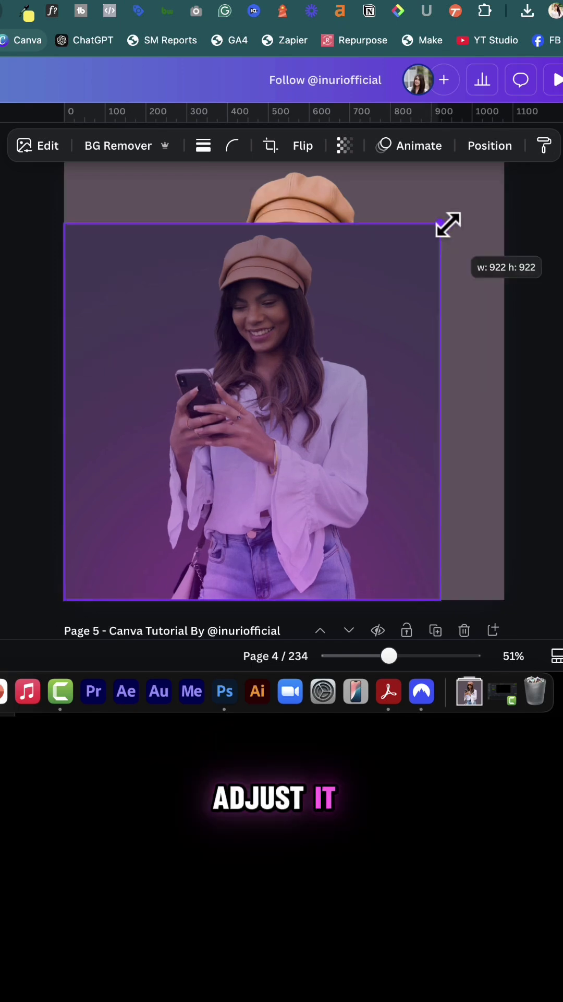
Fine-tune the image's right edge and apply a whole-image blur at intensity 52.
mouse_move(504, 378)
left_mouse_down()
mouse_move(445, 373)
mouse_move(496, 356)
mouse_move(505, 378)
left_mouse_up()
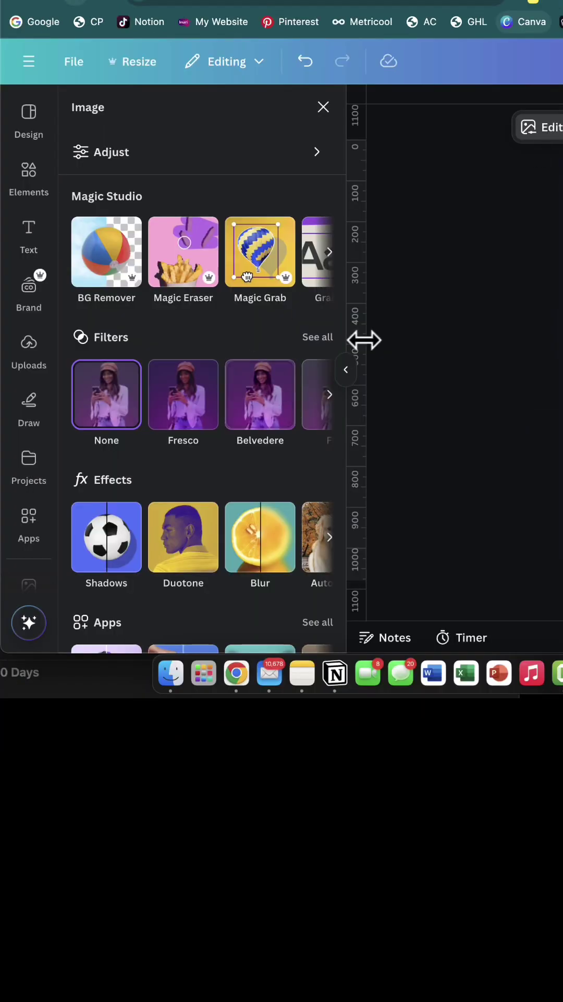
left_click(315, 336)
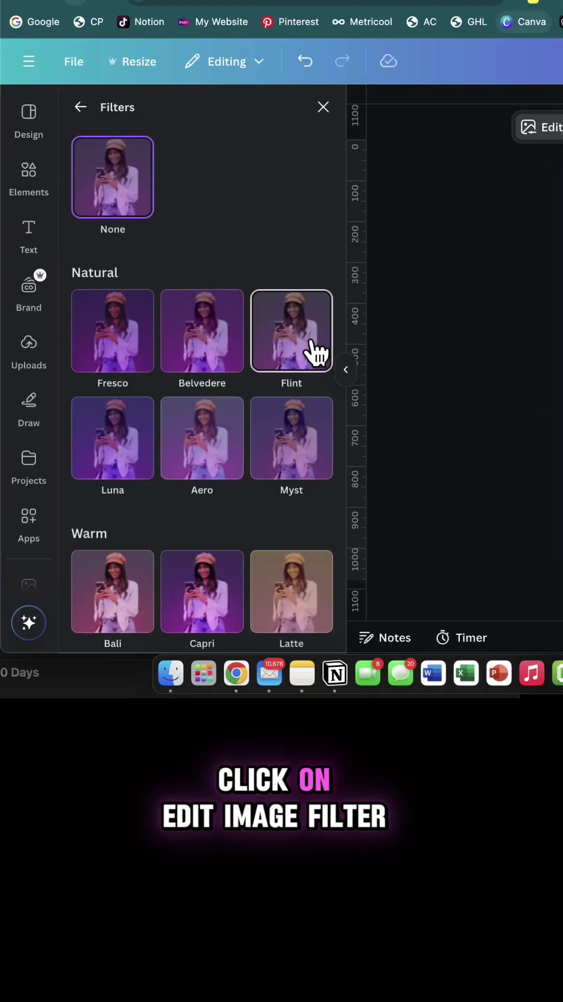
scroll(262, 465, "down", 2)
scroll(262, 466, "down", 3)
scroll(237, 403, "down", 1)
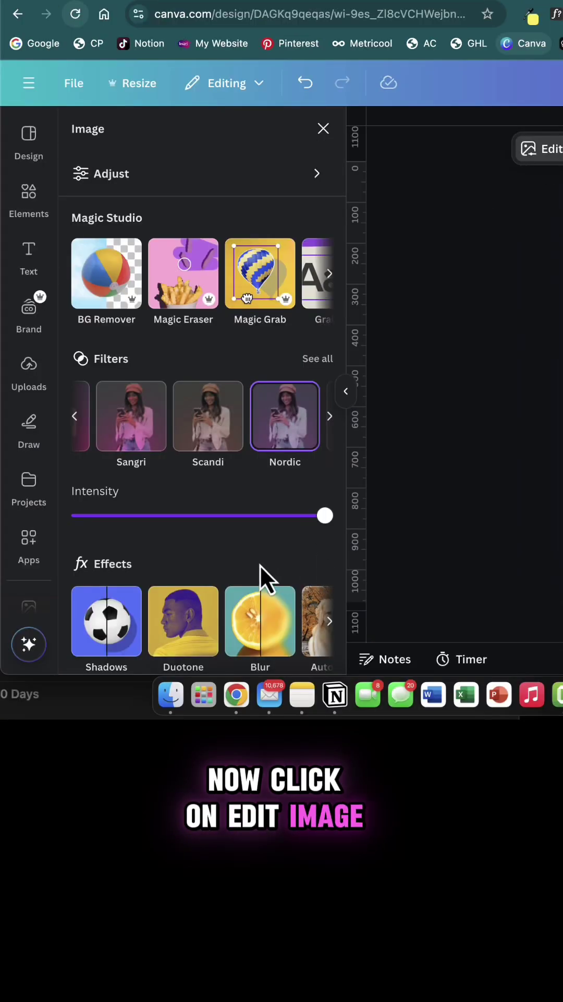
scroll(264, 577, "down", 2)
left_click(264, 479)
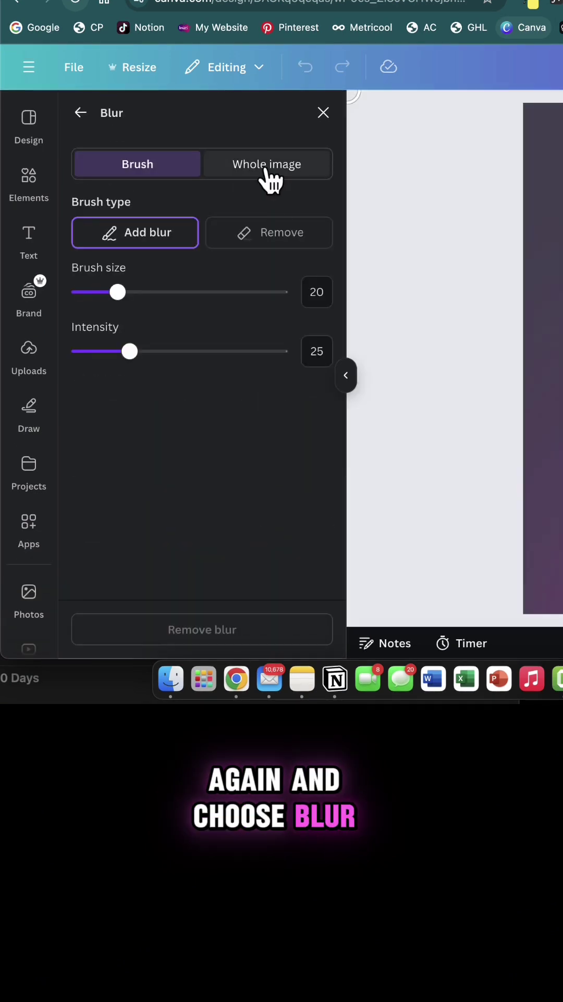
left_click(268, 174)
left_click_drag(98, 237, 188, 237)
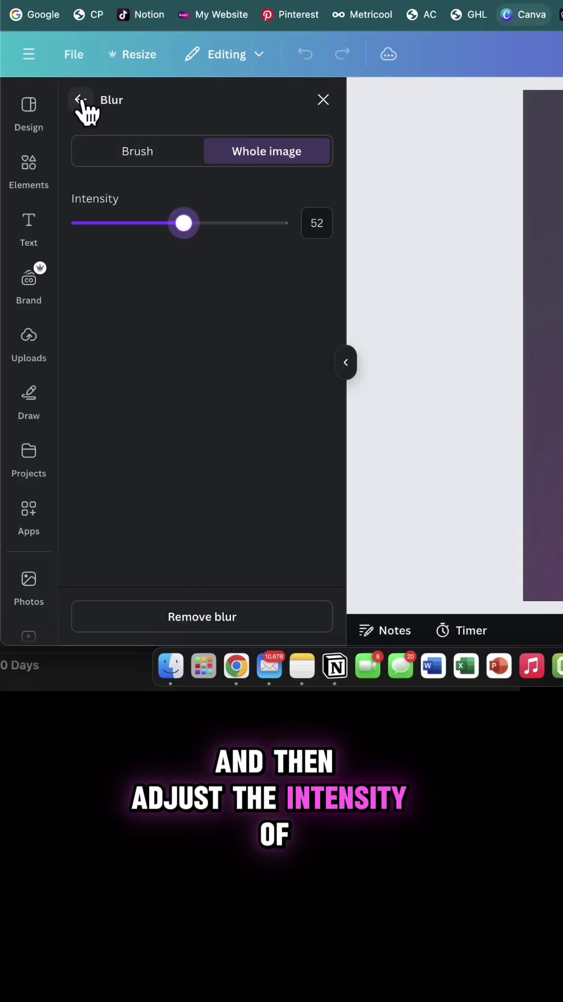
left_click(79, 100)
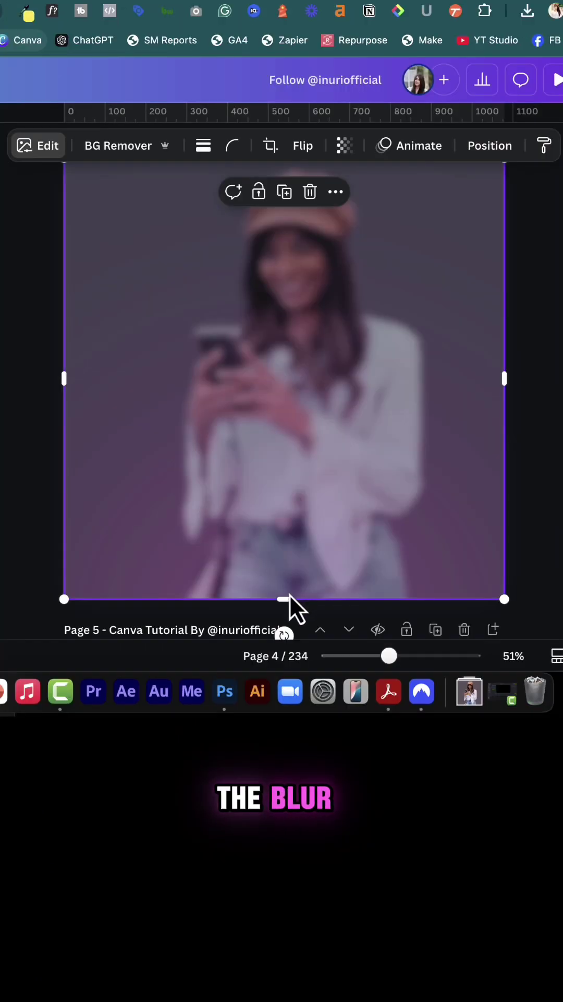
Crop the blurred image into a narrower panel and round its corners to 32.
left_click_drag(290, 599, 284, 538)
left_click_drag(64, 348, 134, 349)
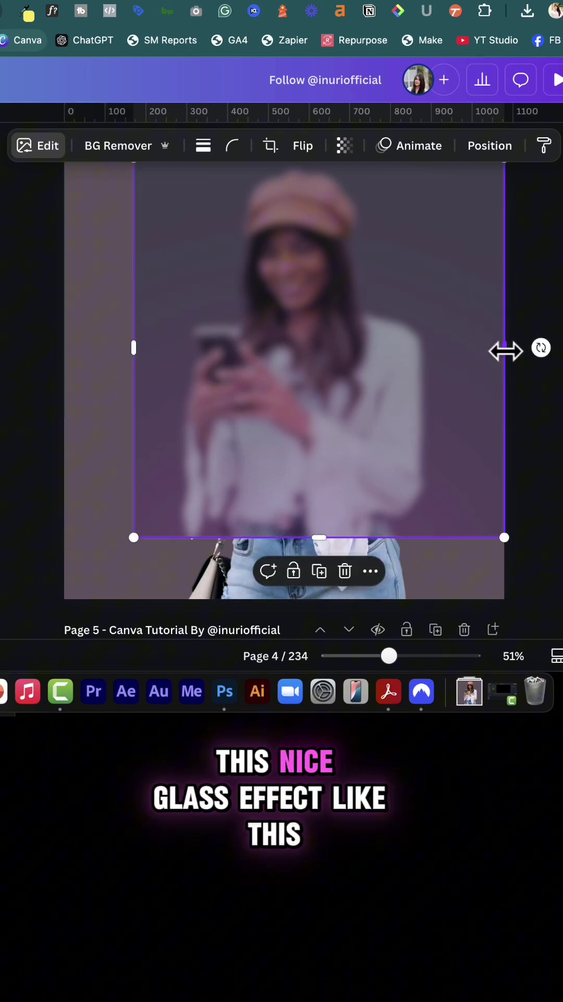
left_click_drag(505, 347, 455, 355)
scroll(307, 410, "up", 2)
left_click_drag(291, 200, 287, 459)
scroll(287, 459, "down", 1)
left_click_drag(134, 503, 140, 502)
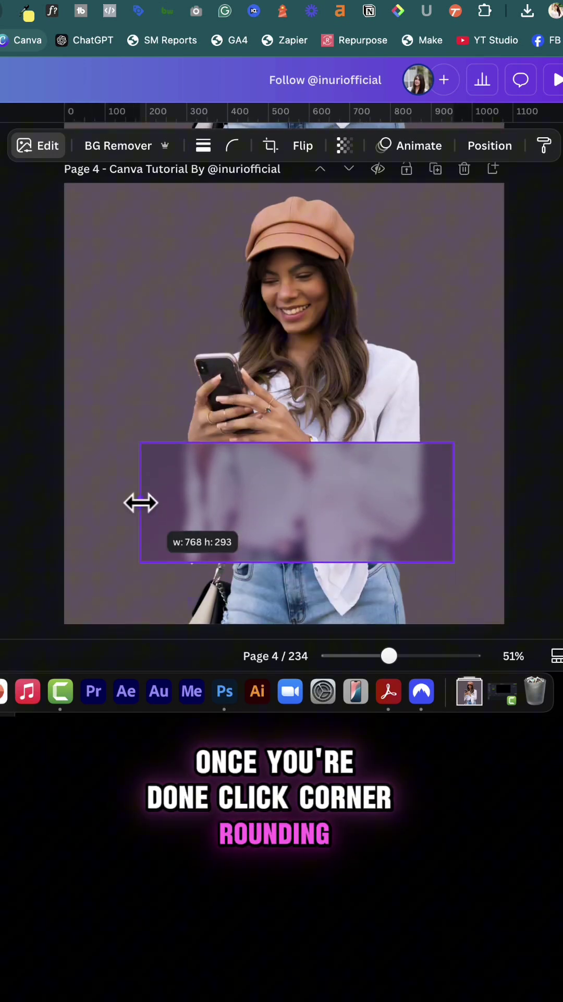
left_click_drag(453, 504, 444, 505)
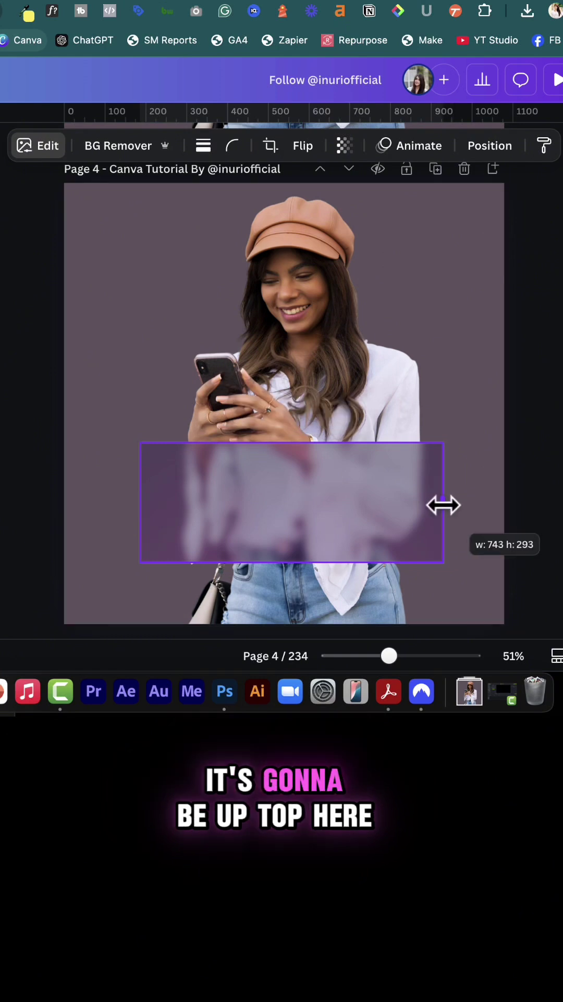
left_click(234, 146)
left_click_drag(149, 214, 192, 219)
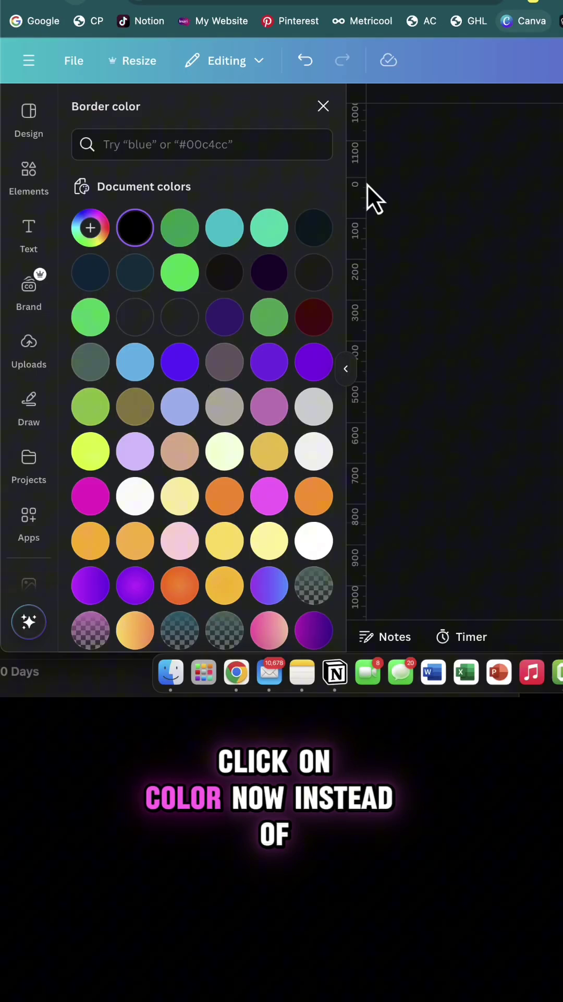
Choose a purple gradient swatch as the line's border colour and open the gradient editor.
left_click(94, 595)
left_click(94, 594)
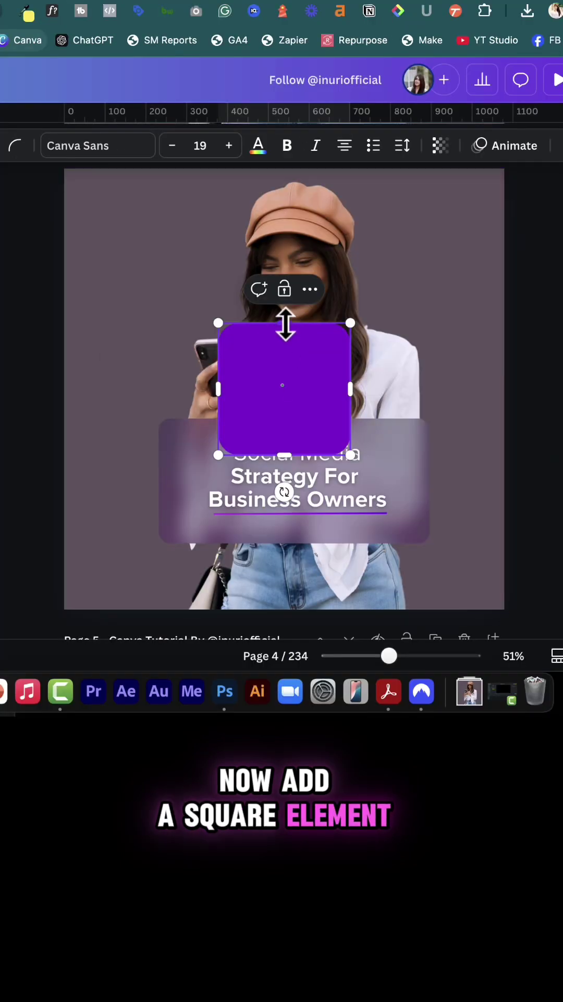
Stretch the purple square into a wide, flat button rectangle below the text panel.
left_click_drag(286, 323, 290, 577)
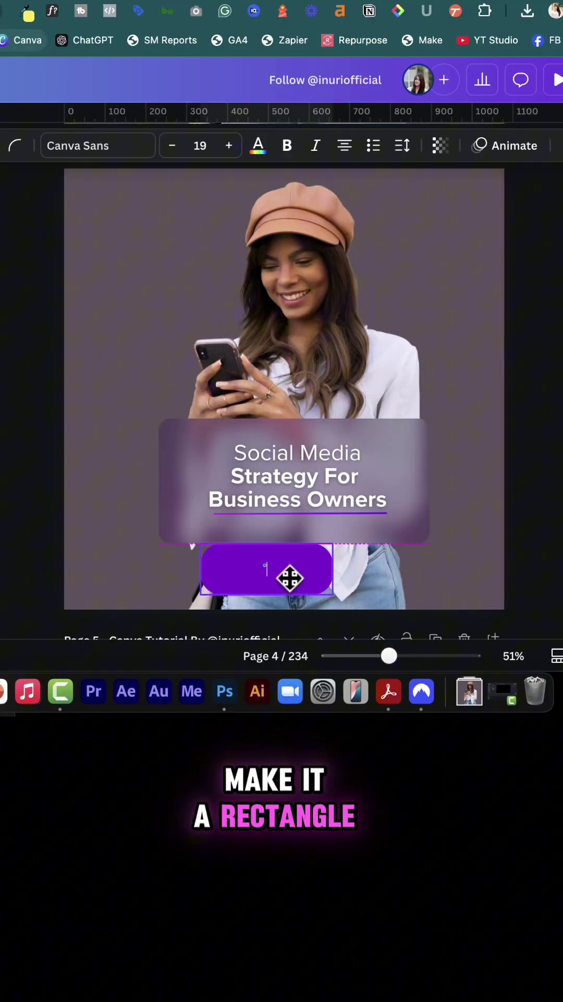
mouse_move(328, 552)
left_mouse_down()
mouse_move(385, 547)
mouse_move(378, 564)
left_mouse_up()
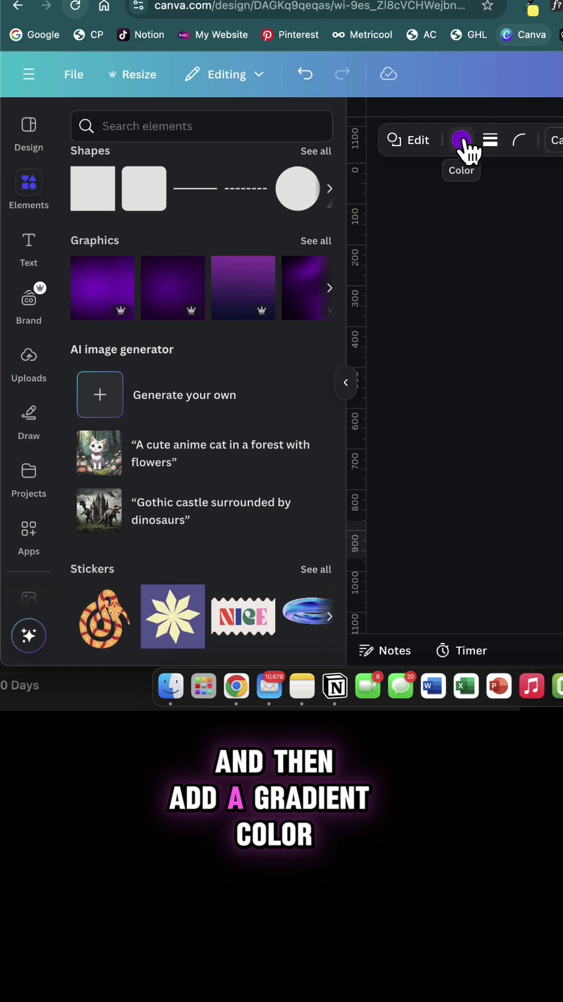
left_click(462, 141)
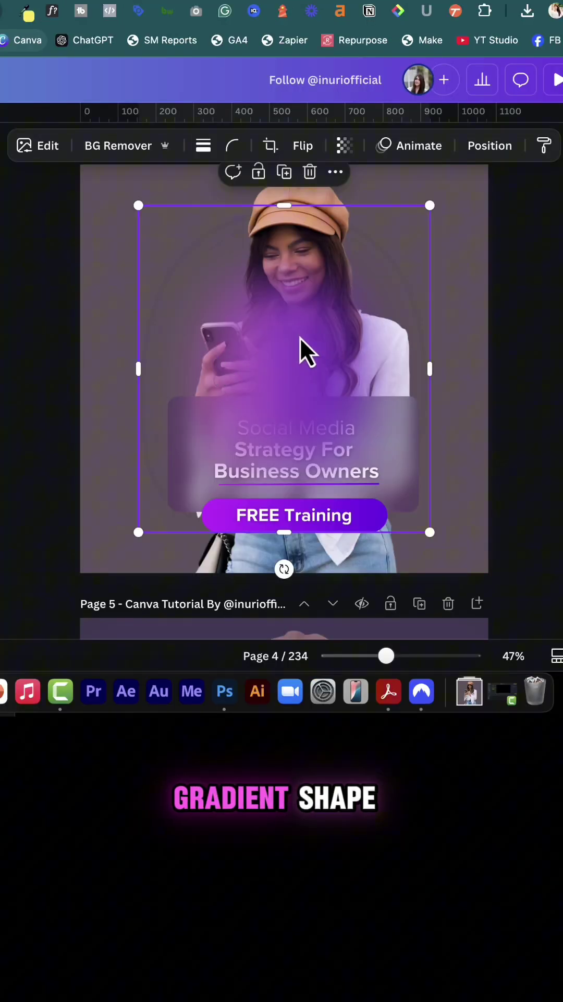
scroll(291, 351, "up", 1)
Move the purple blur top-left, rotate it, make it about 64 transparent, and duplicate it.
left_click_drag(295, 381, 145, 231)
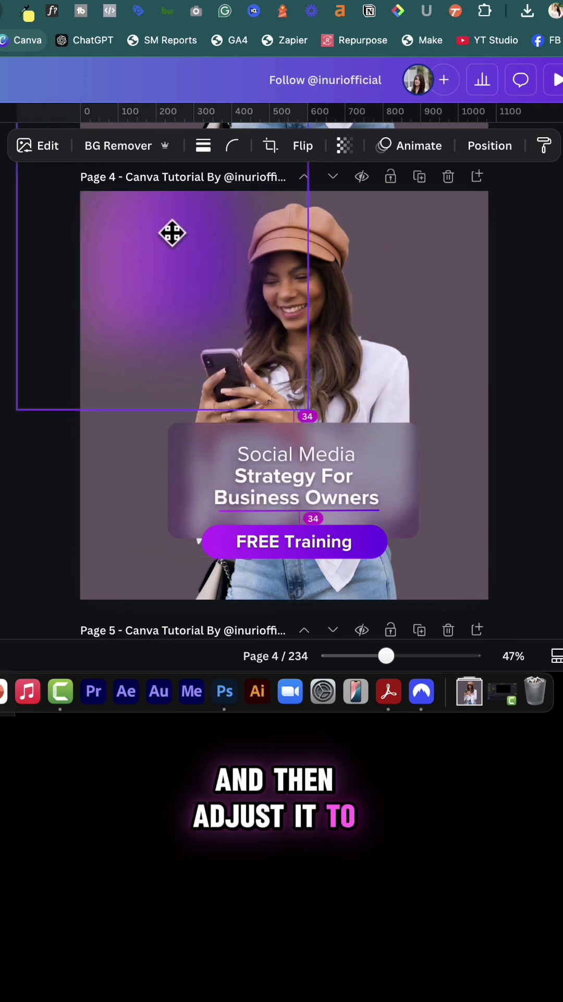
left_click_drag(329, 249, 311, 293)
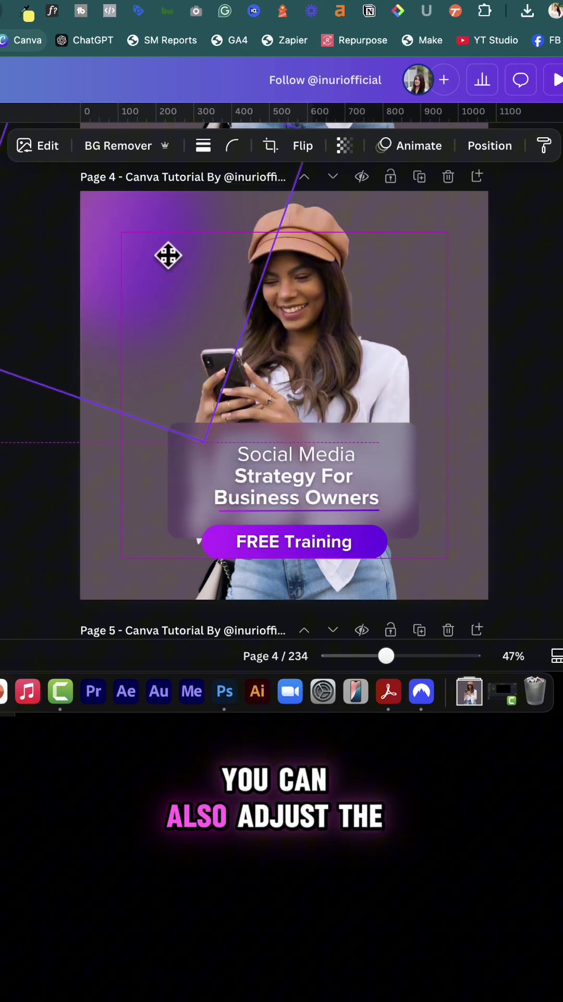
left_click(344, 145)
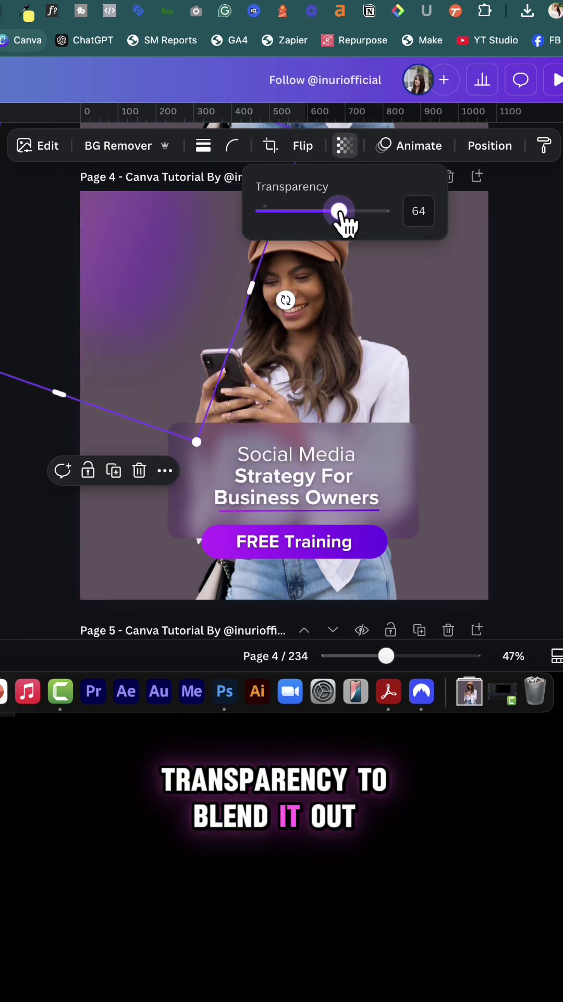
left_click(140, 261)
left_click(115, 486)
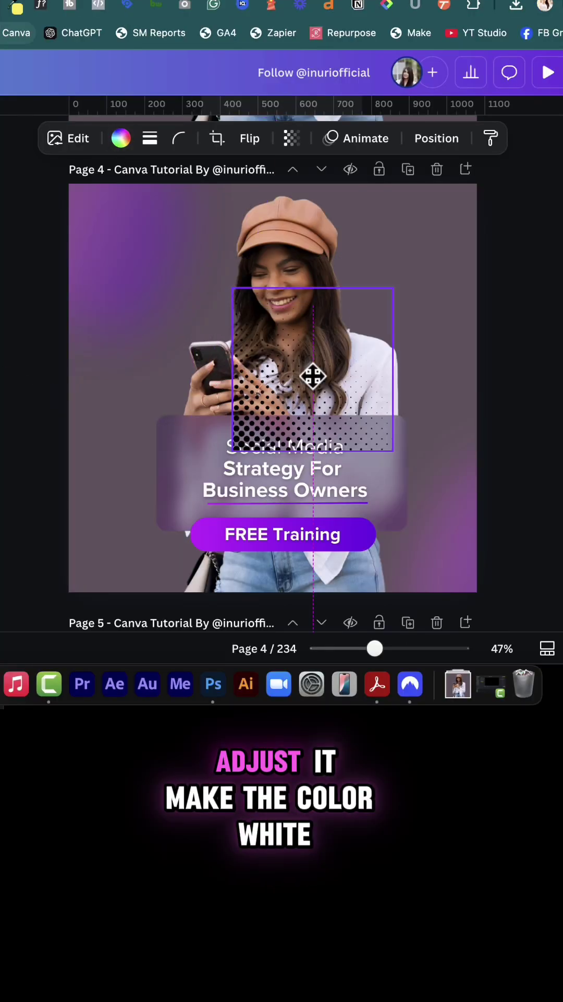
Move the dots graphic top-right, flip it upside down, and make it white at 50 transparency.
left_click_drag(313, 376, 436, 288)
left_click_drag(436, 399, 440, 242)
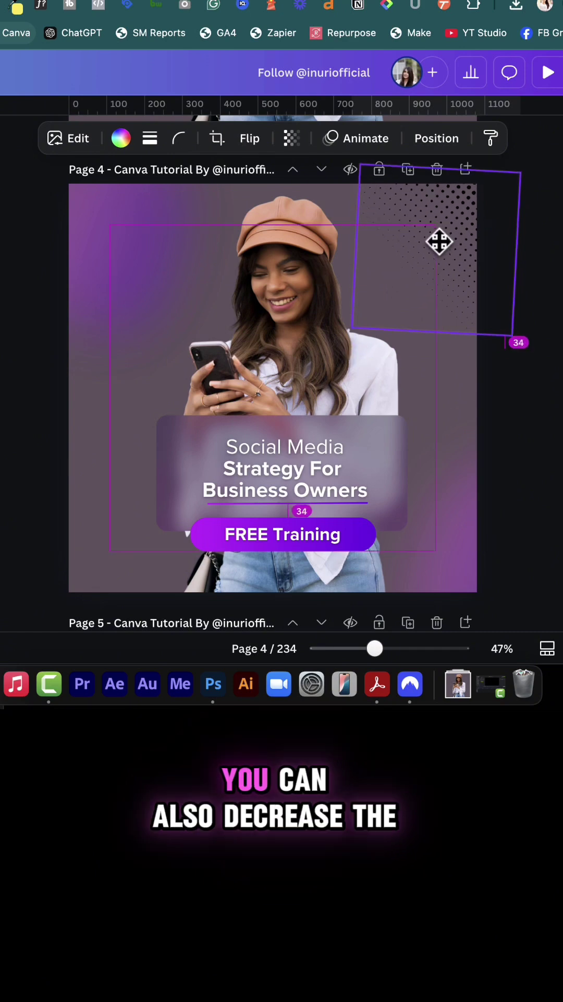
left_click(128, 142)
left_click(321, 564)
left_click(290, 138)
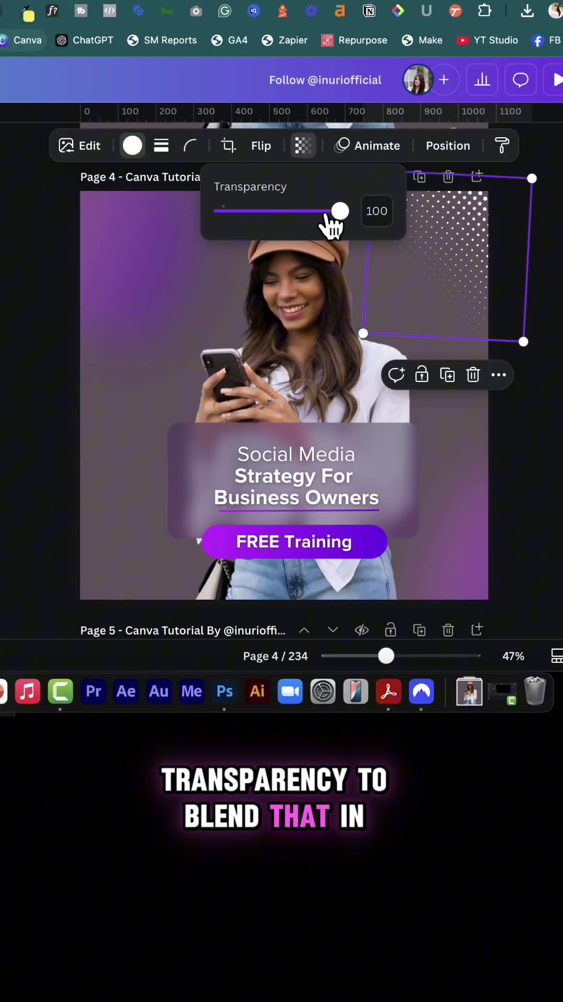
left_click_drag(291, 211, 280, 212)
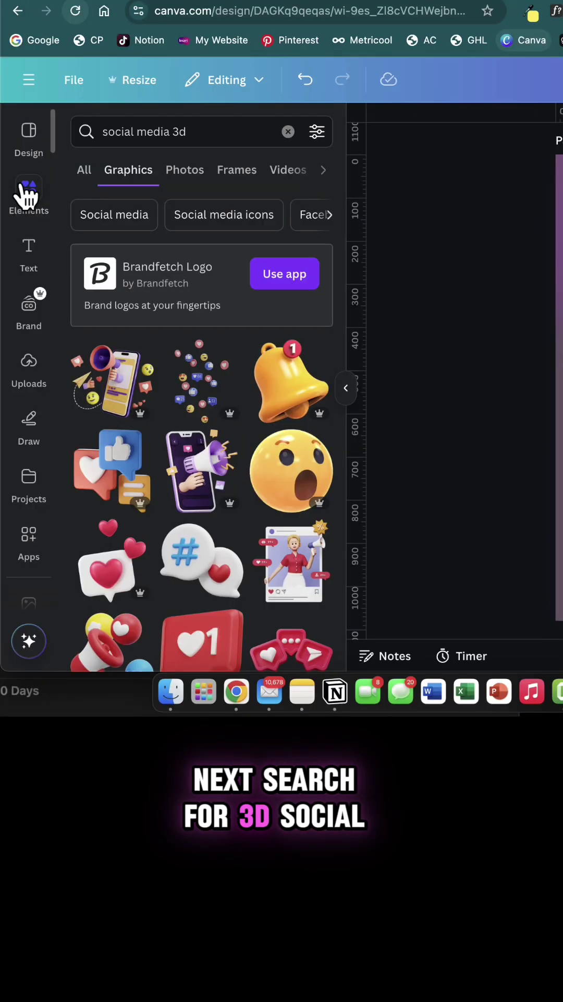
scroll(196, 439, "down", 5)
scroll(197, 399, "down", 3)
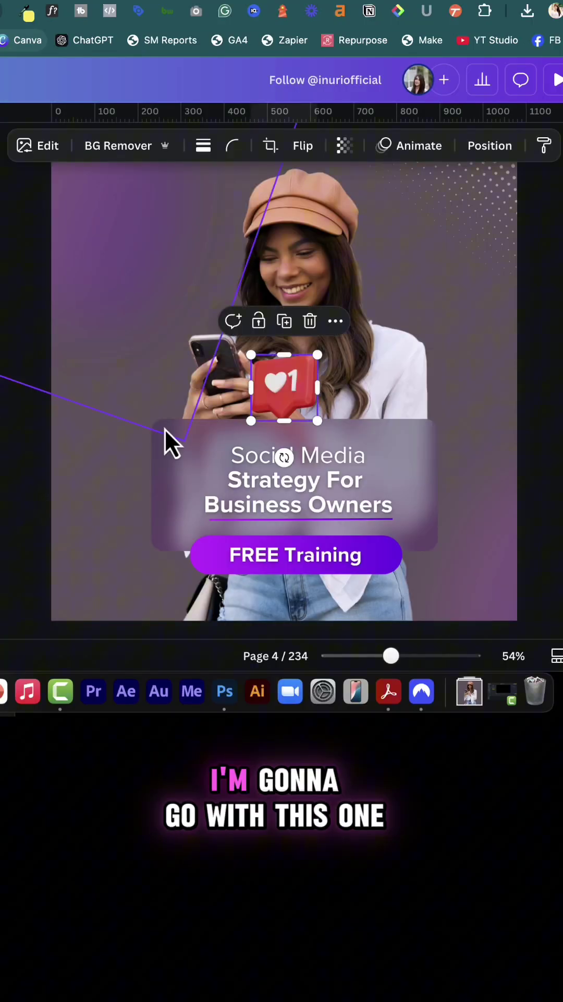
left_click_drag(282, 384, 399, 287)
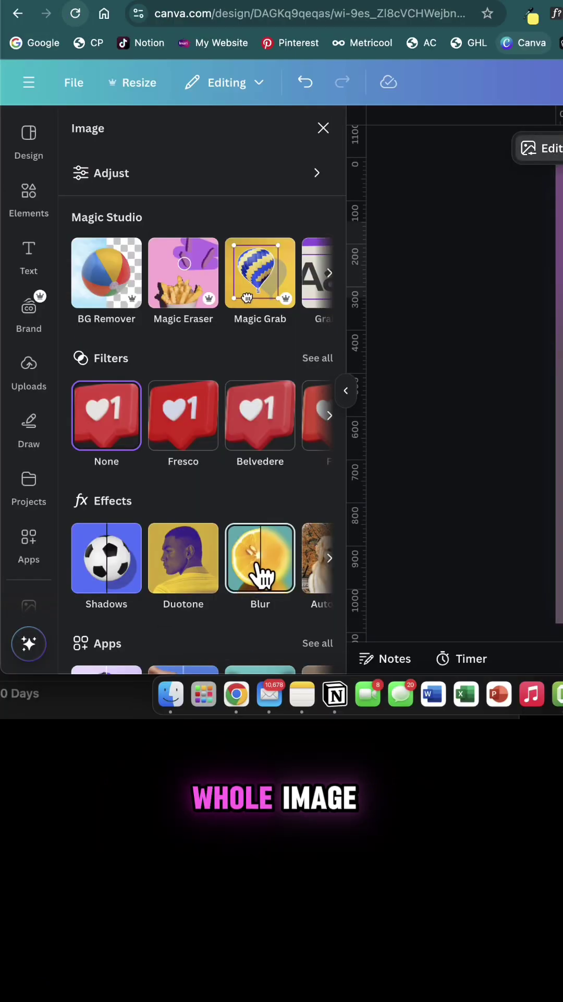
Apply a blur to the red 3D like icon and raise its intensity.
left_click(262, 576)
left_click_drag(138, 260, 230, 253)
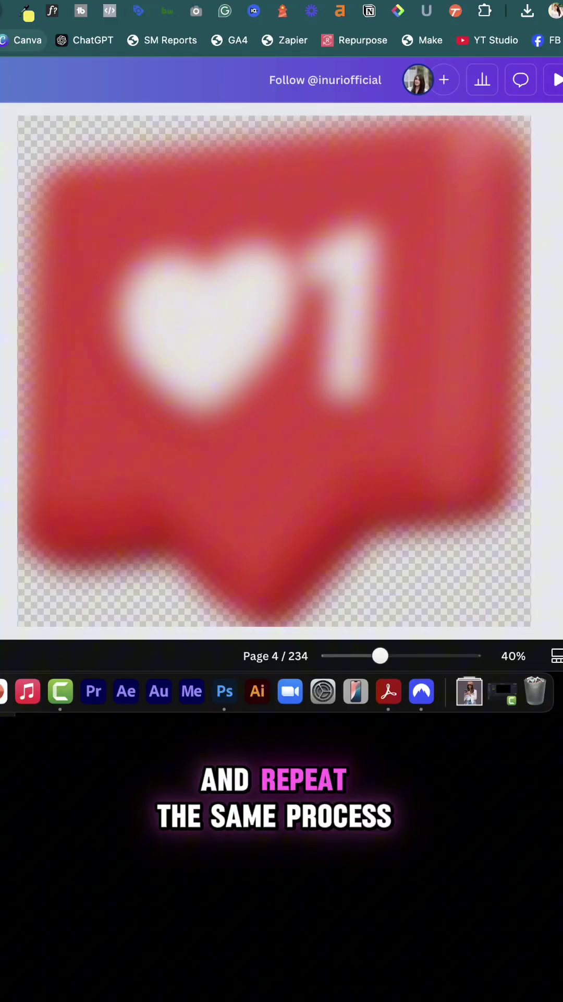